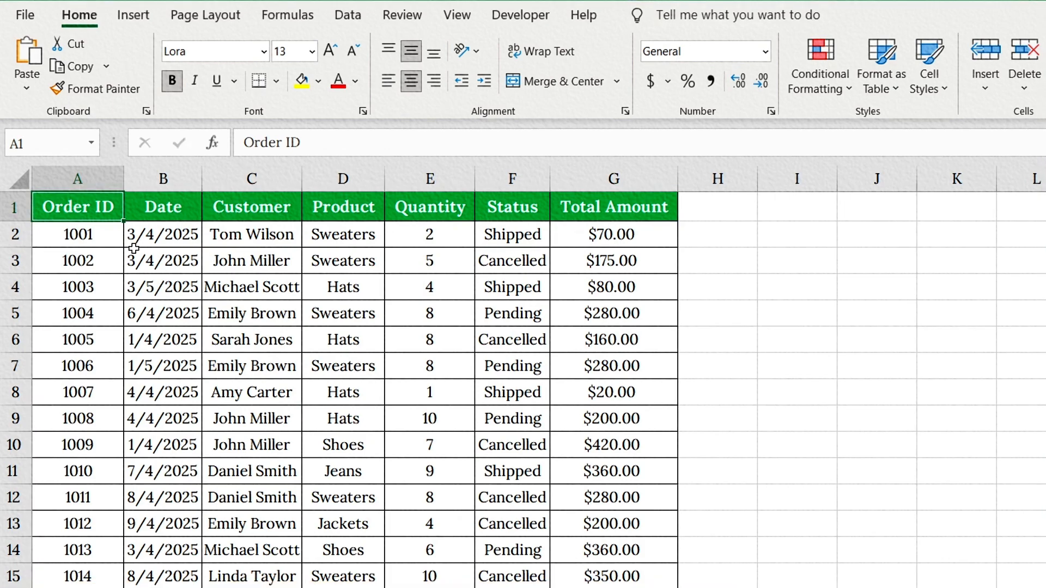
- Convert the order data in A1:G51 into a table with headers
click(155, 245)
key(ctrl+t)
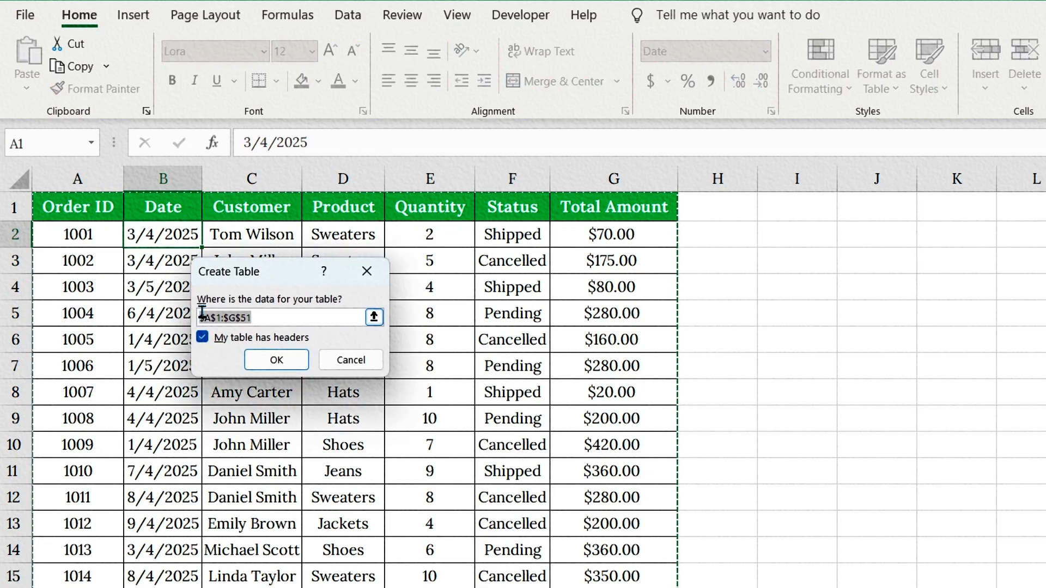
drag(292, 272, 435, 273)
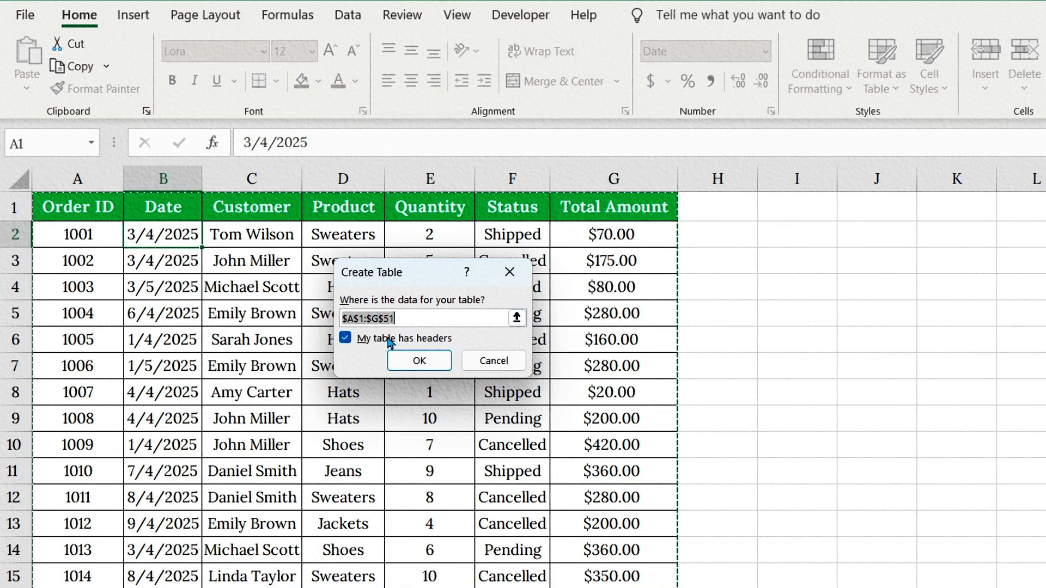
click(345, 339)
click(346, 339)
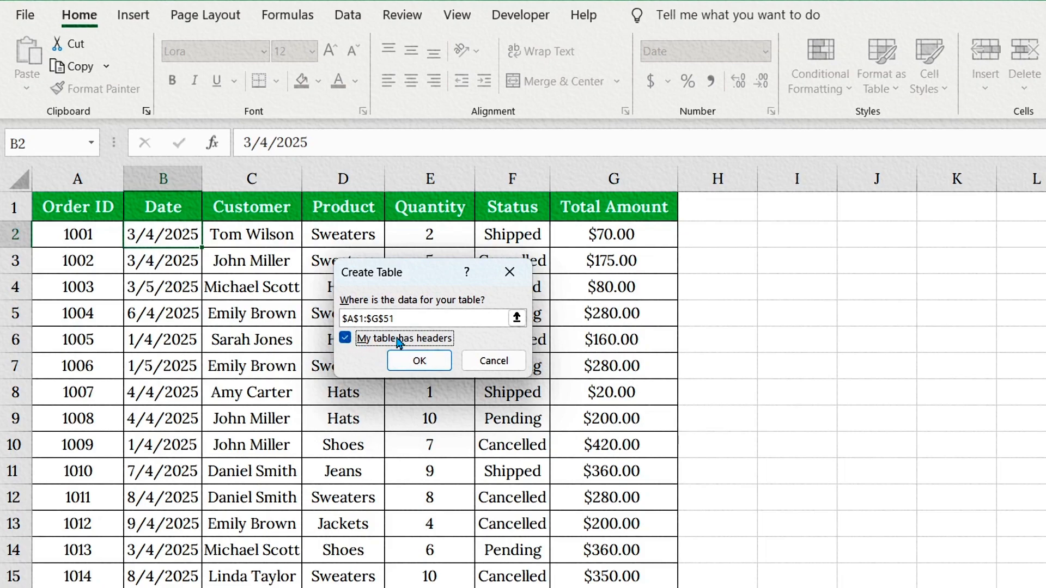
click(415, 362)
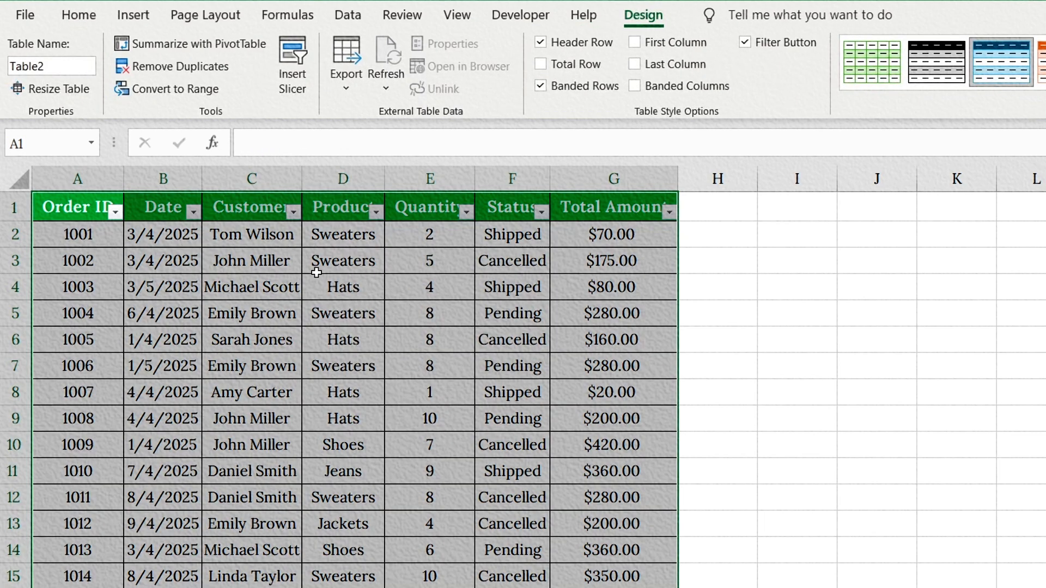
- Insert a PivotTable based on Table2 in a new worksheet
click(159, 252)
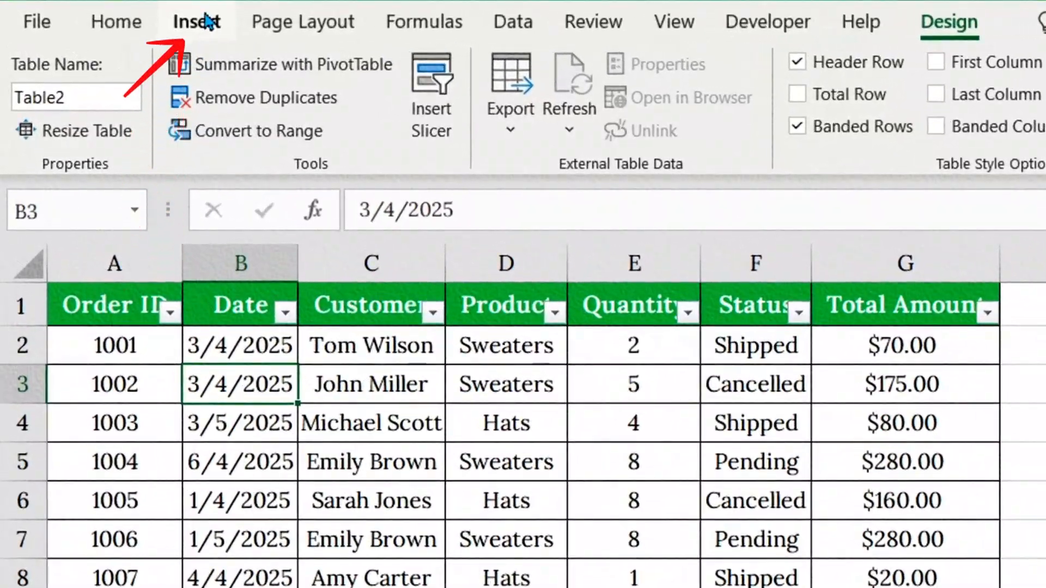
click(133, 15)
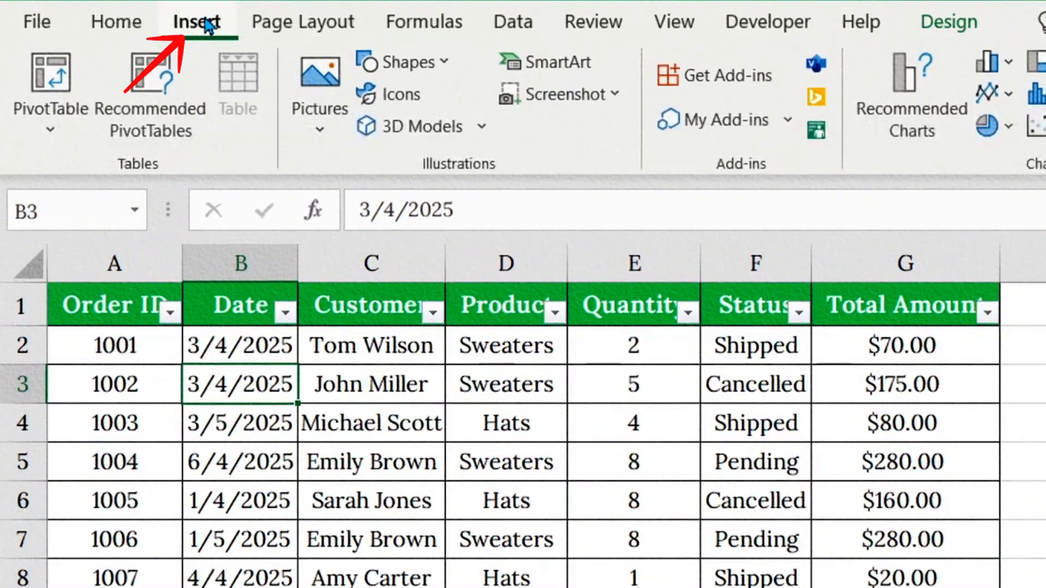
click(70, 79)
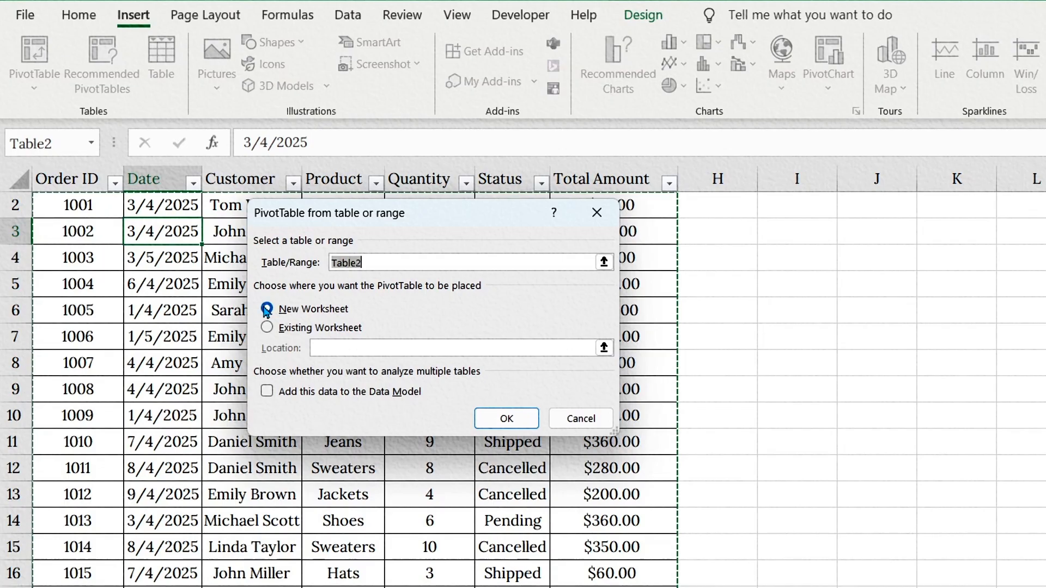
click(266, 310)
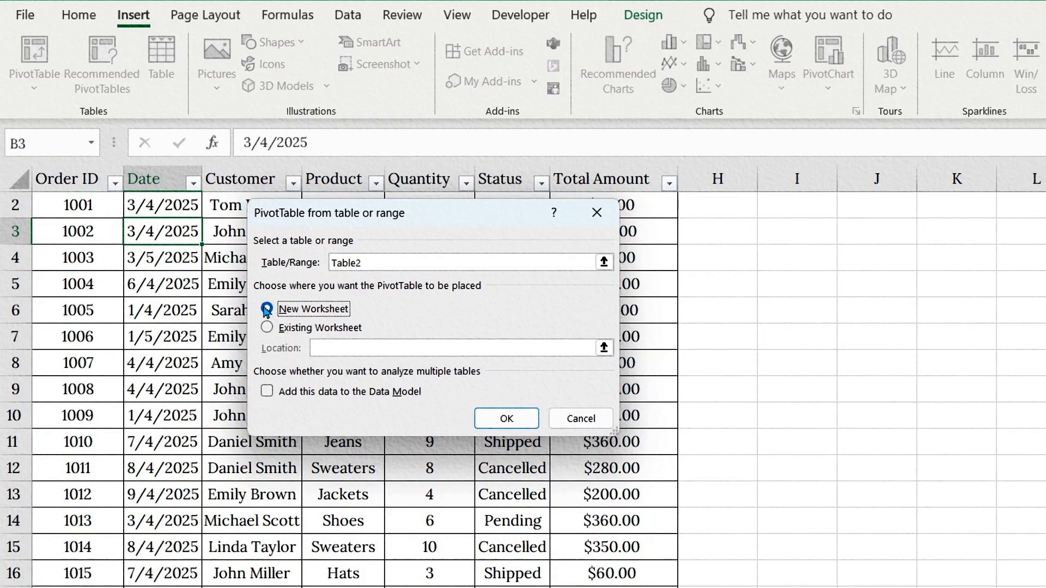
click(506, 420)
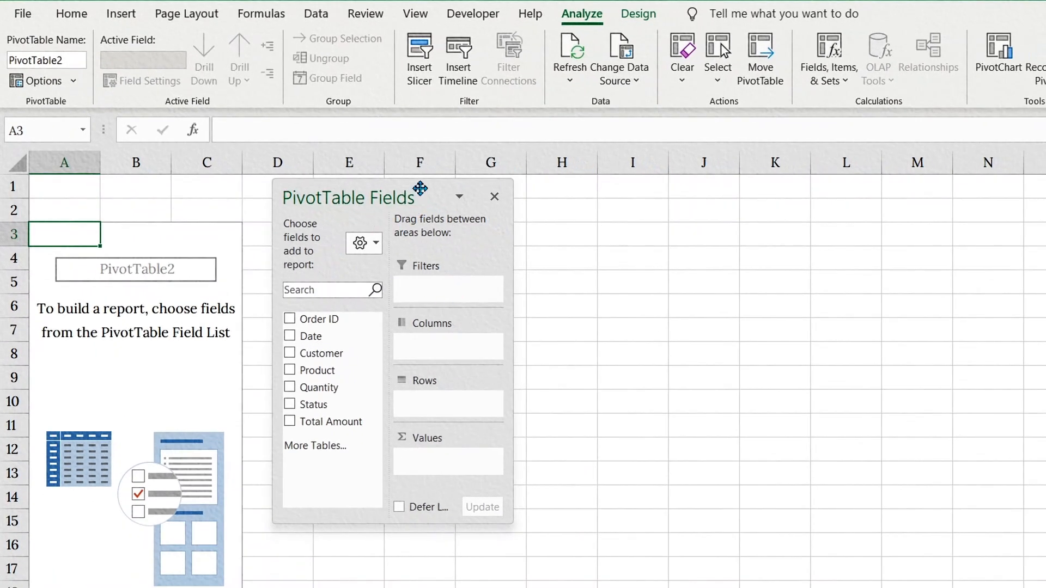
- Build the PivotTable with Product as rows and the sum of Total Amount as values
drag(420, 189, 476, 188)
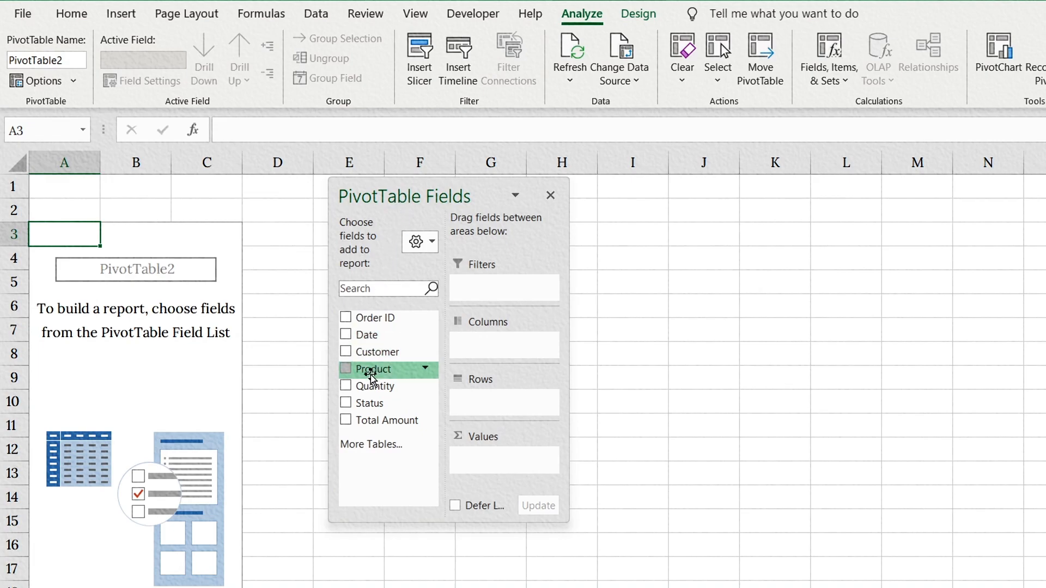
drag(370, 375, 482, 402)
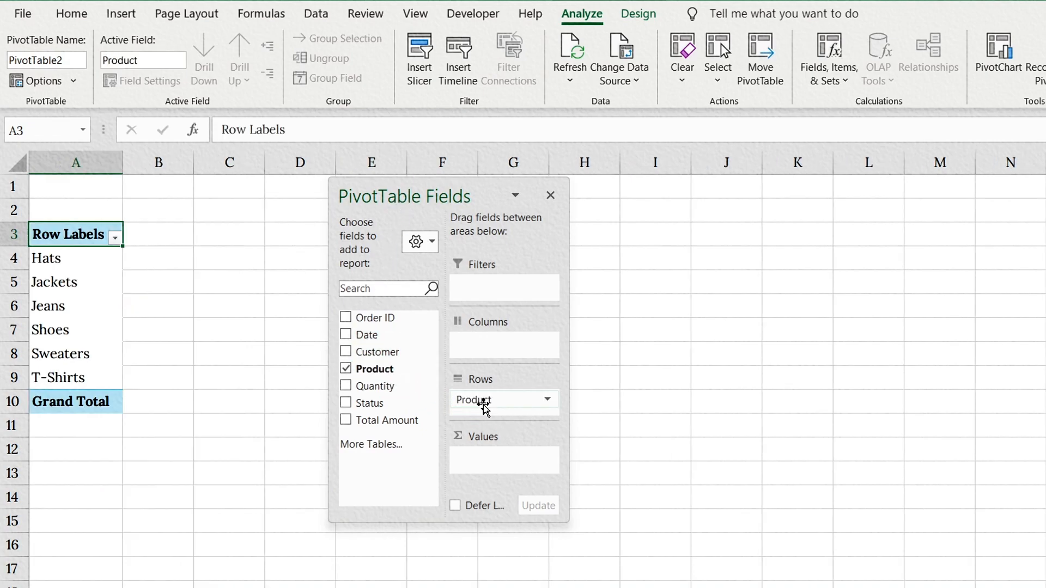
drag(381, 420, 489, 460)
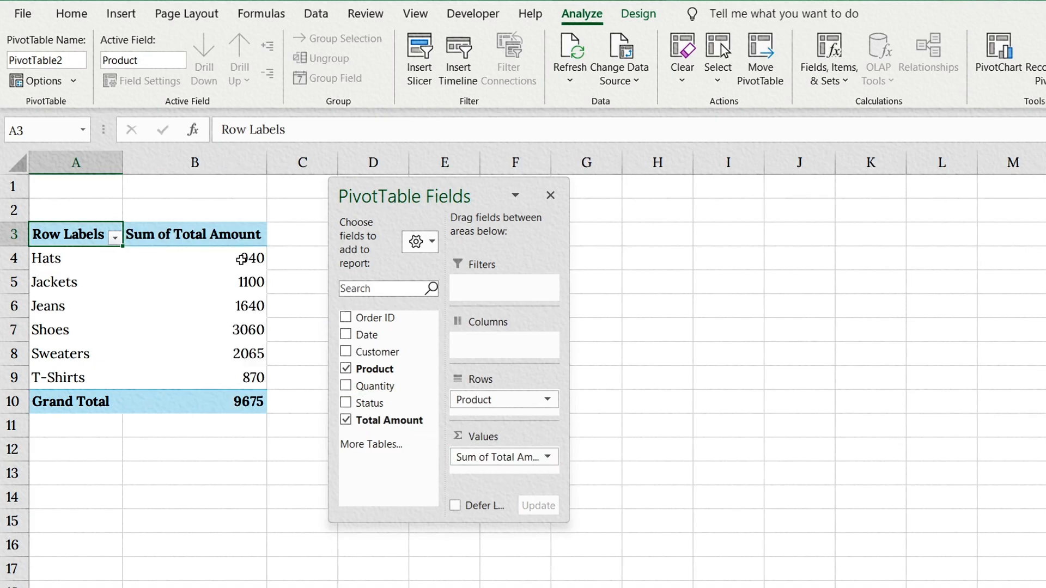
- Apply the Currency number format to the Sum of Total Amount values
click(240, 260)
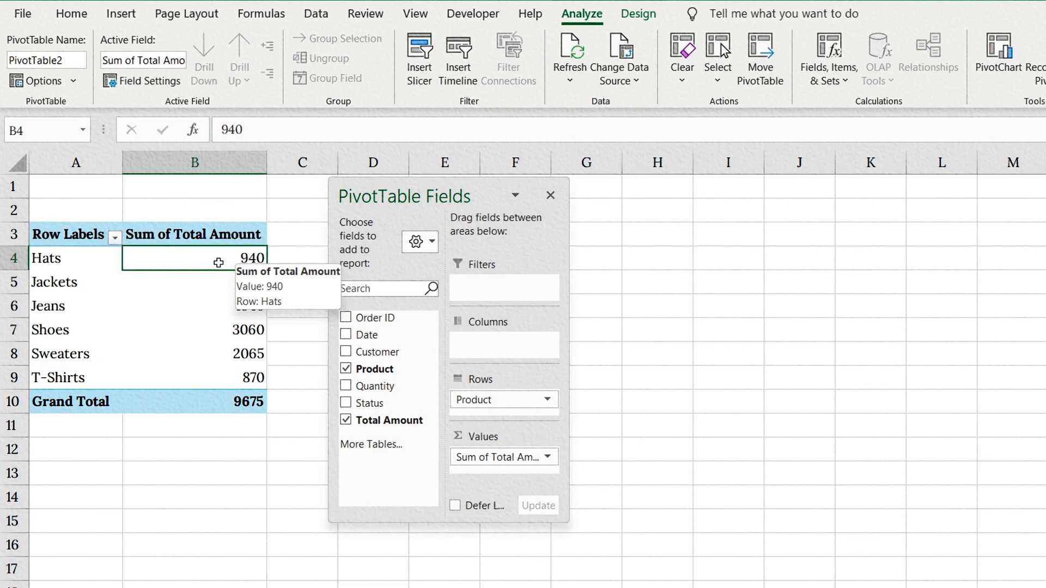
right_click(218, 261)
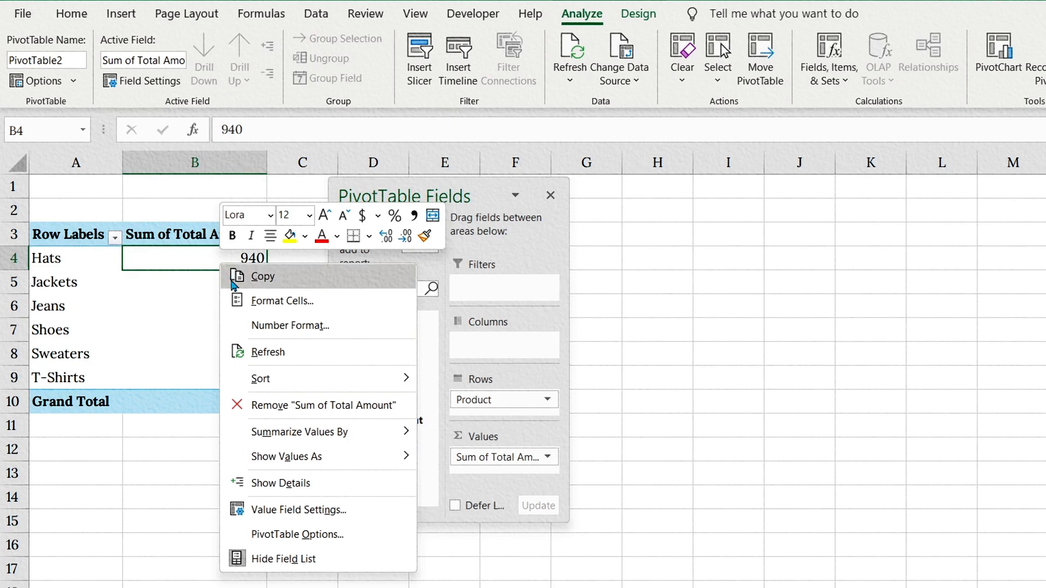
click(265, 326)
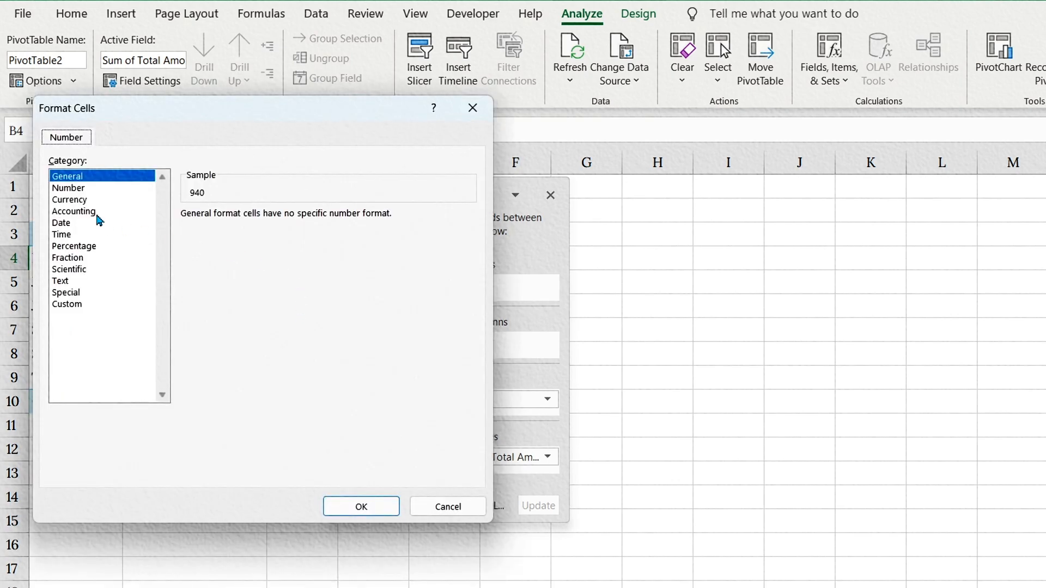
click(84, 200)
click(361, 506)
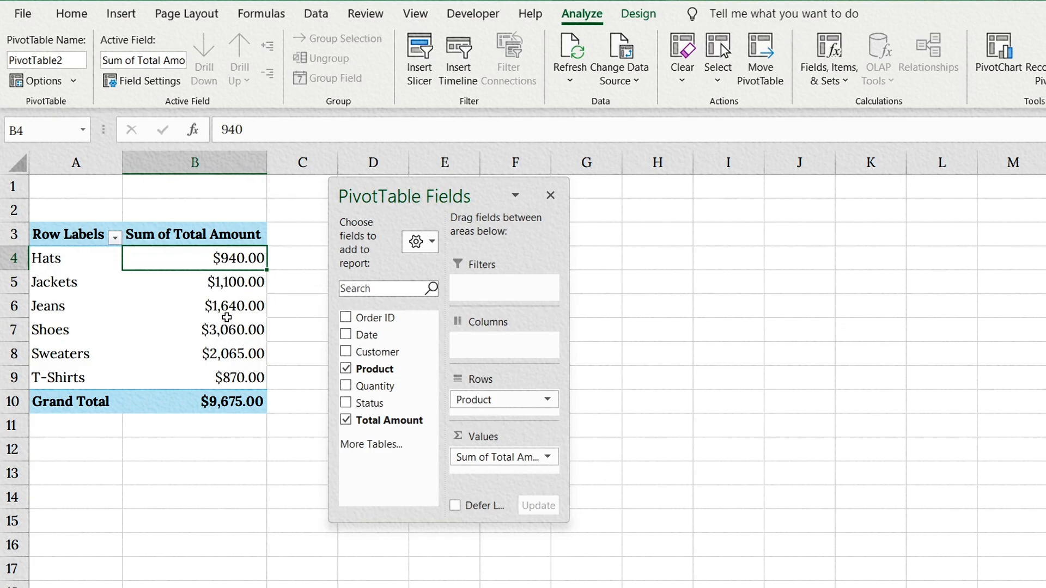
- Add blue solid-fill data bars to the product totals in B4:B9, leaving out the Grand Total
mouse_move(227, 318)
drag(228, 259, 233, 377)
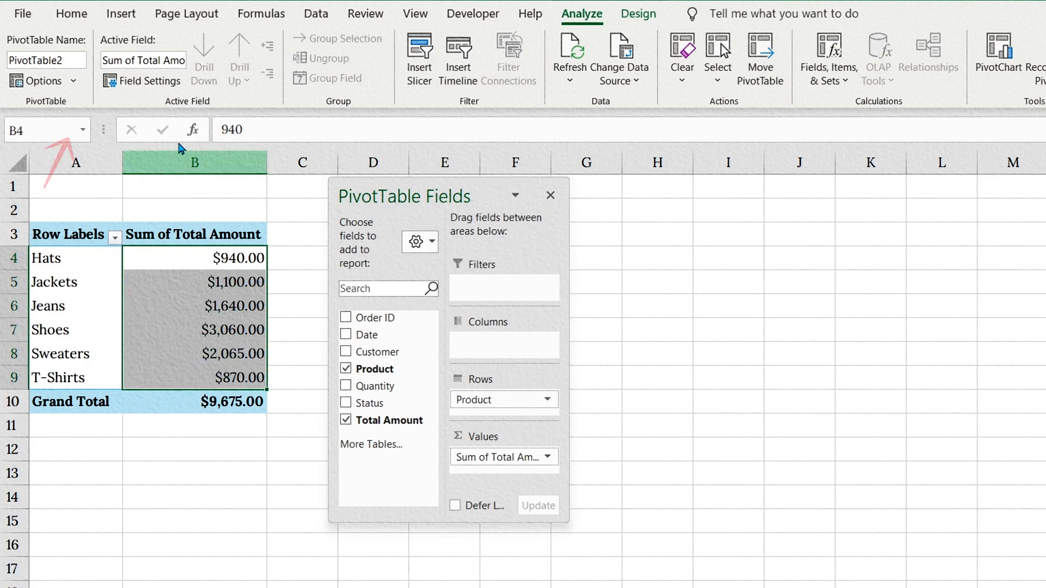
click(80, 22)
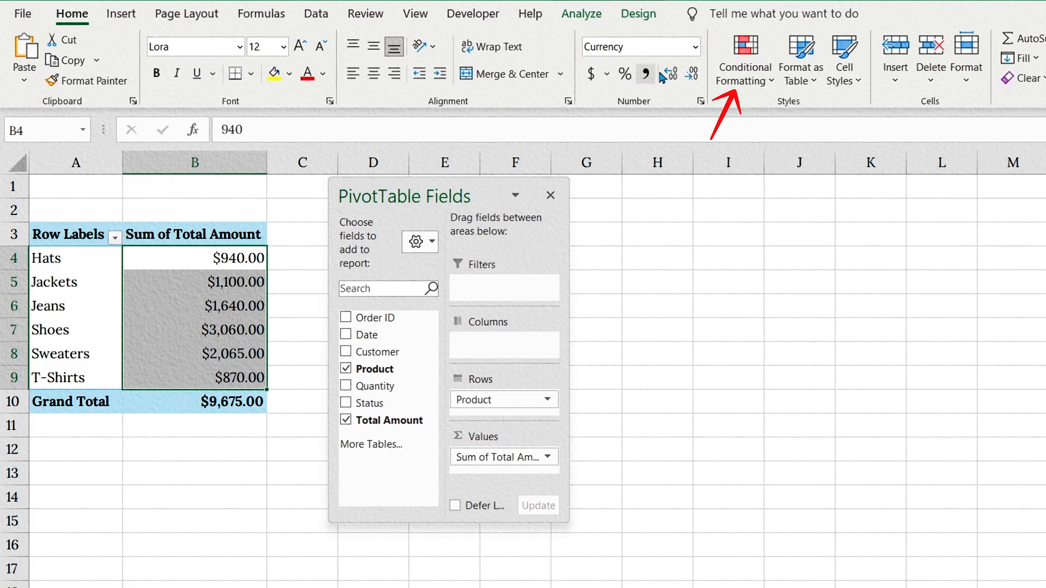
click(766, 87)
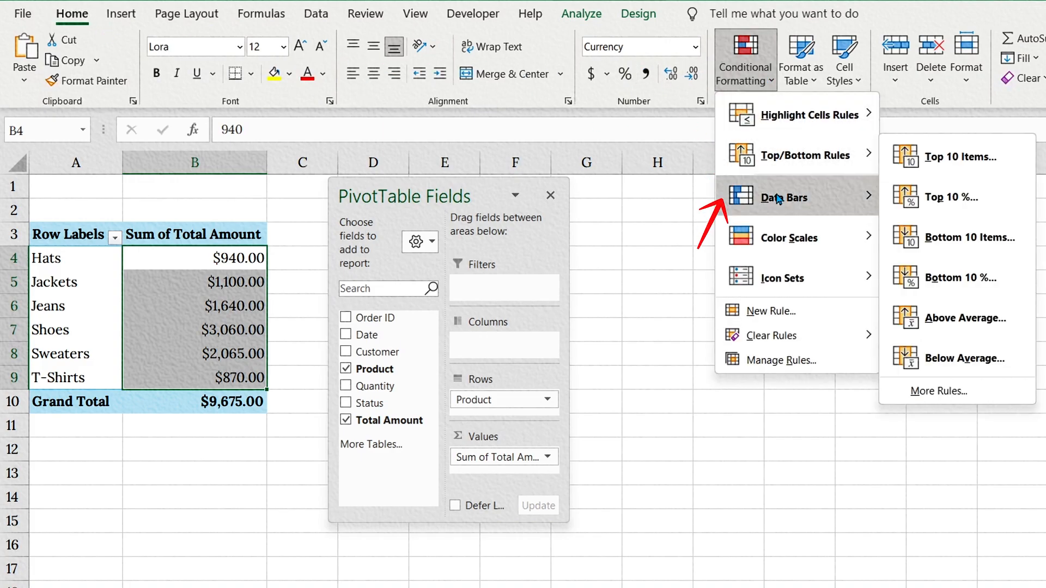
mouse_move(855, 203)
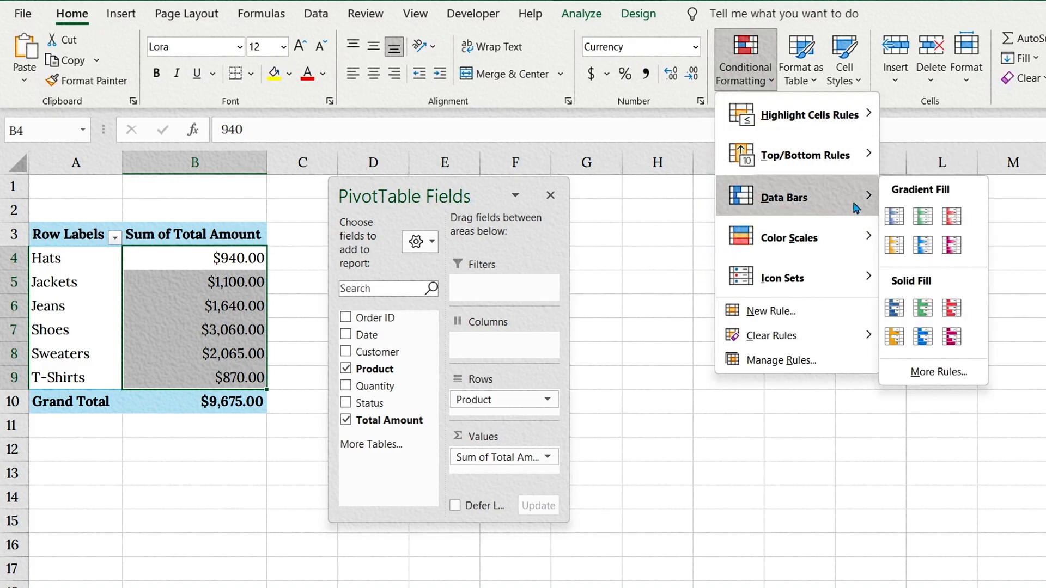
click(892, 309)
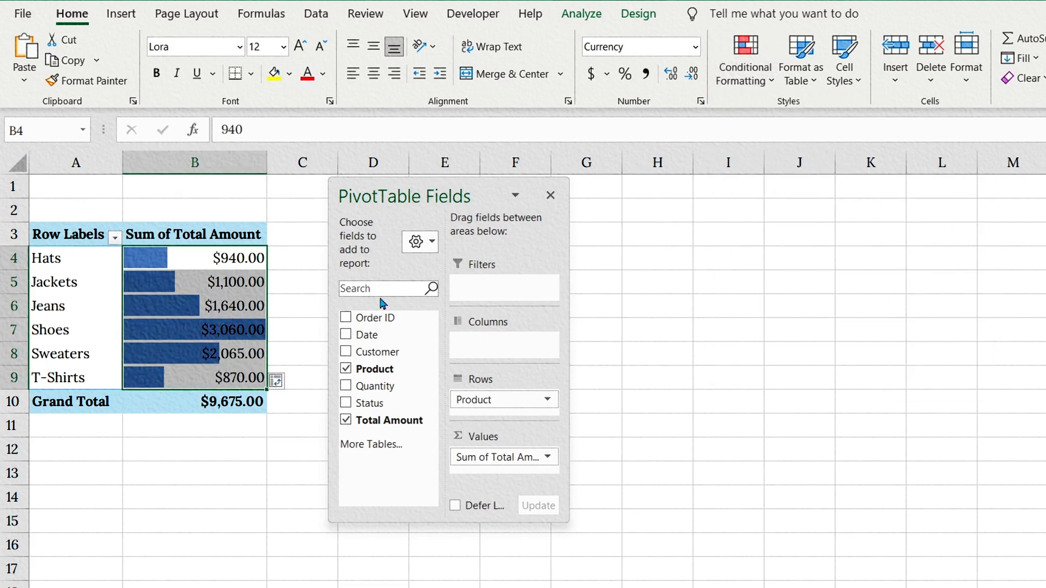
click(189, 303)
click(197, 330)
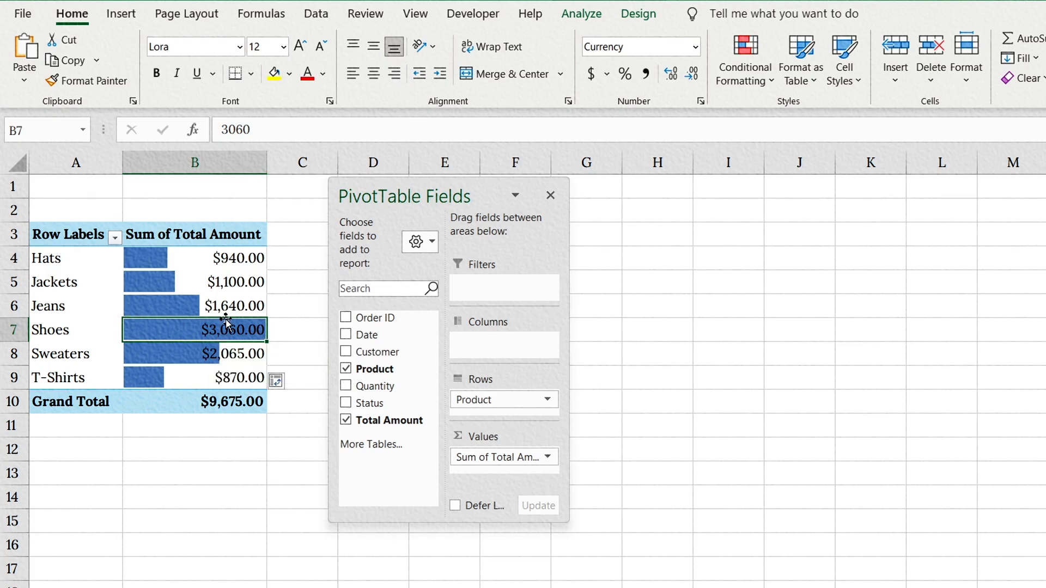
- Replace the PivotTable's Product and Total Amount fields with Status as rows and Order ID as values
mouse_move(196, 282)
click(345, 370)
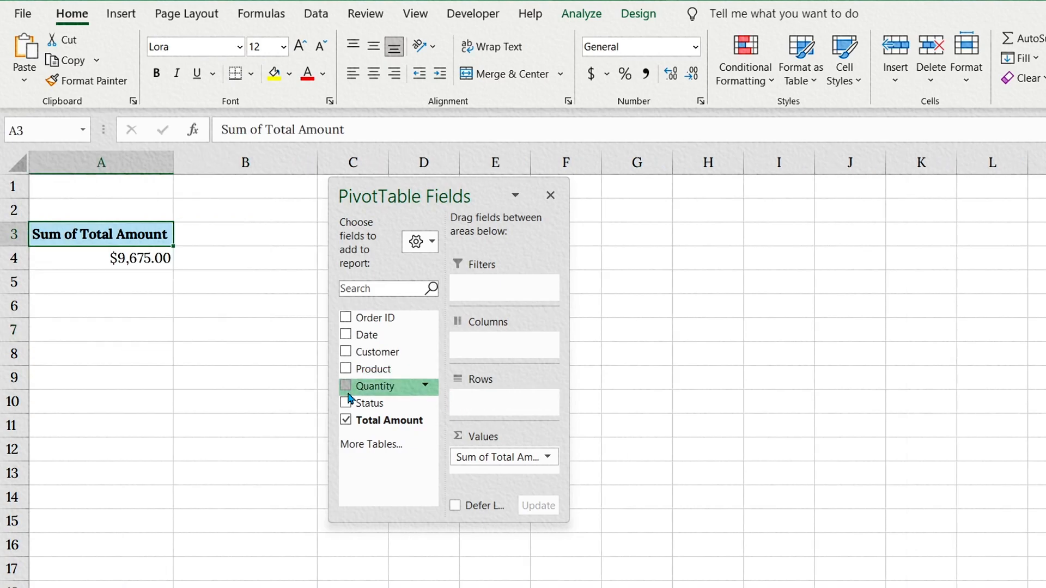
click(346, 420)
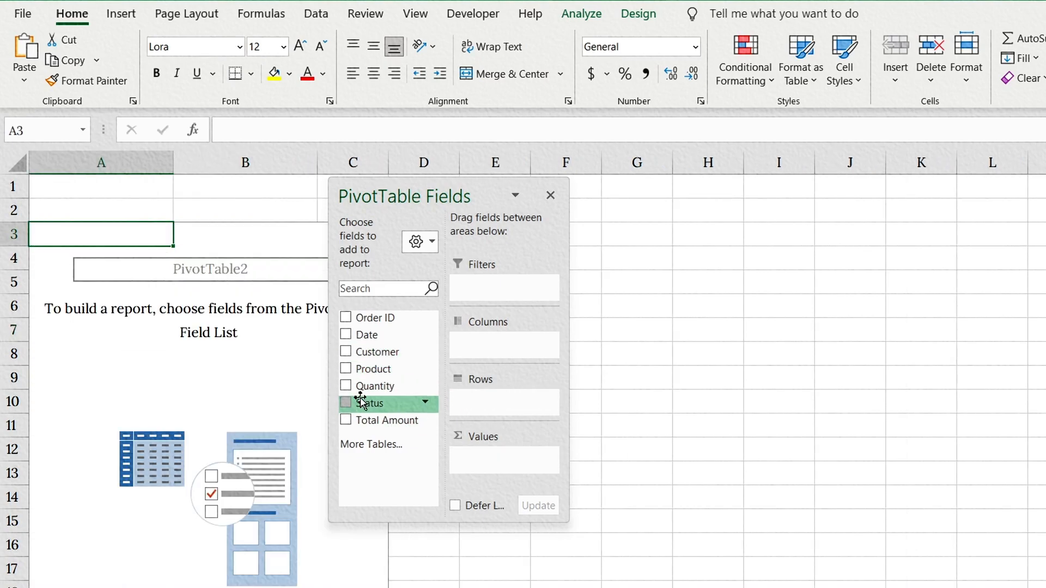
drag(362, 403, 481, 400)
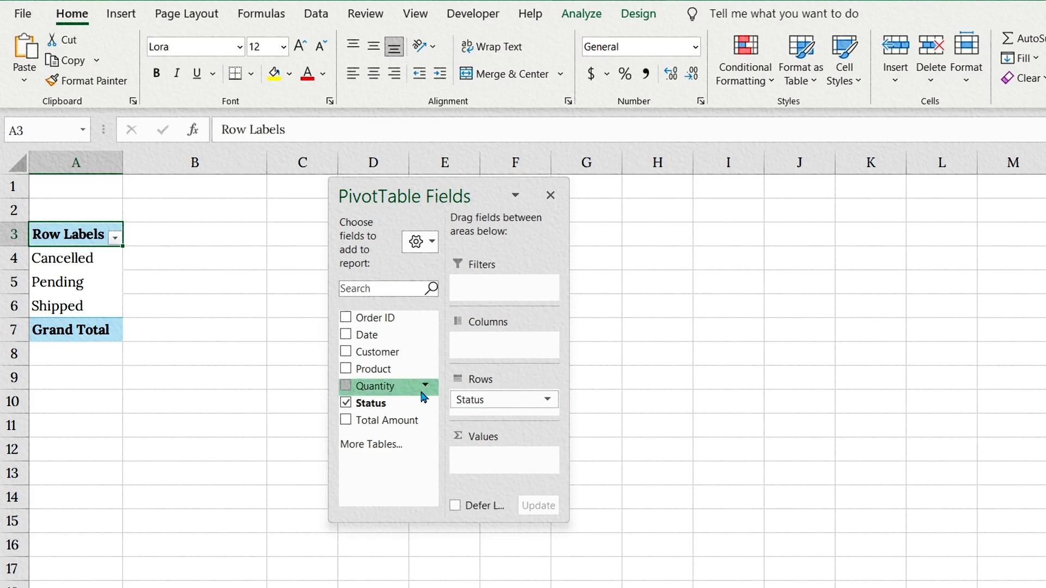
drag(369, 319, 476, 458)
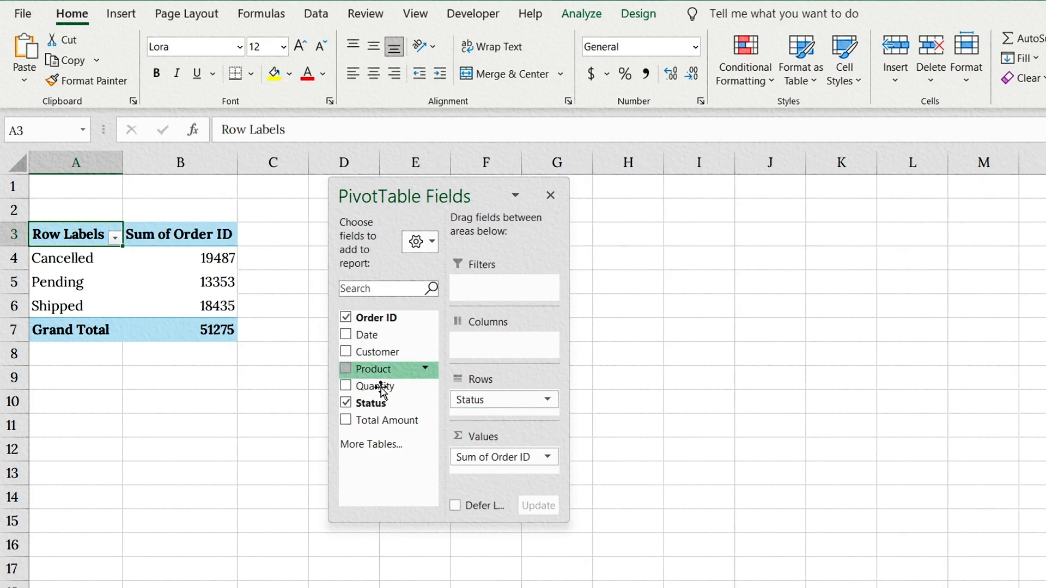
- Summarize the Order ID value field by Count instead of Sum
click(548, 459)
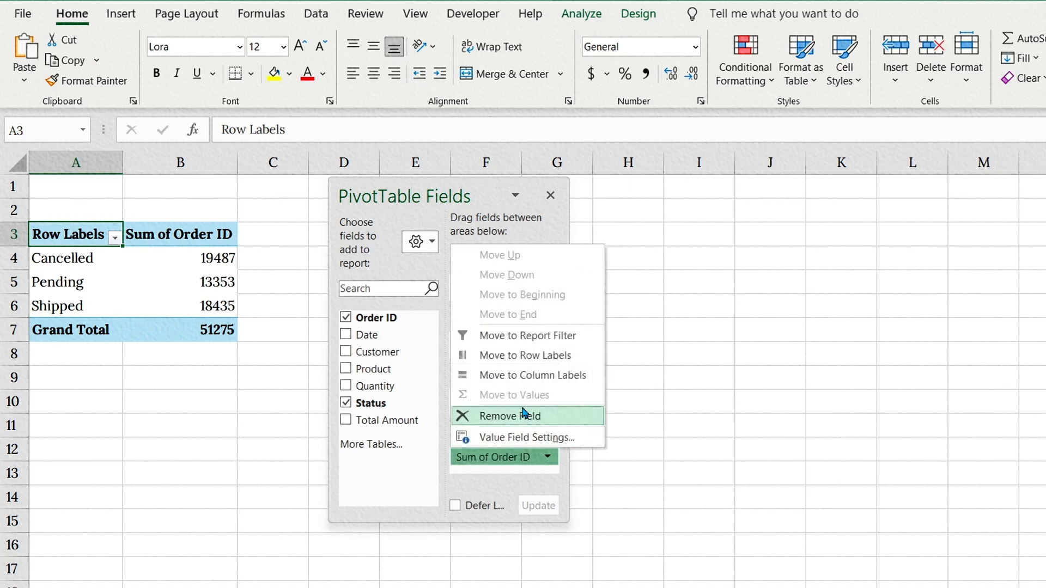
click(529, 437)
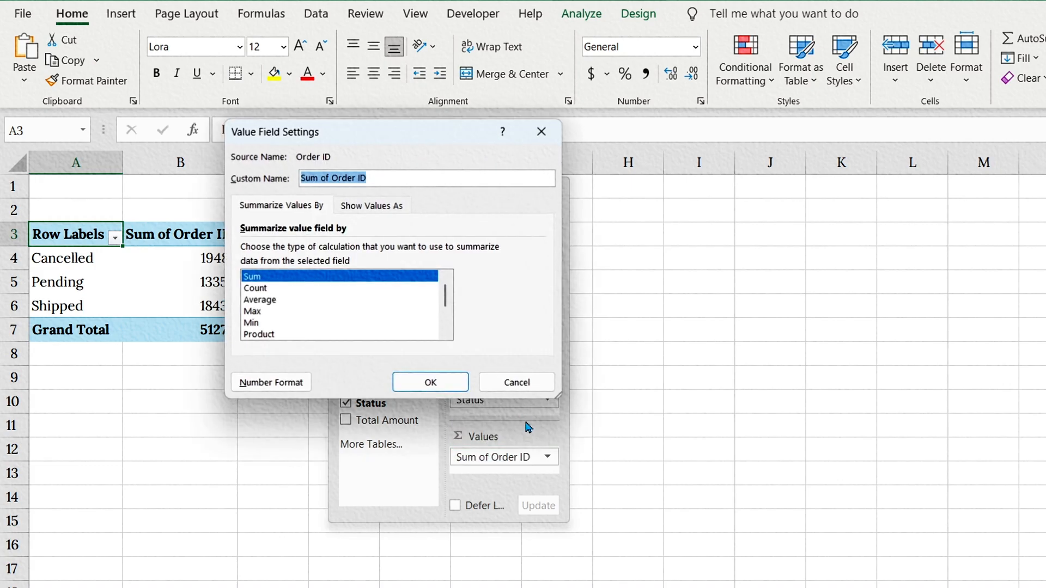
click(269, 291)
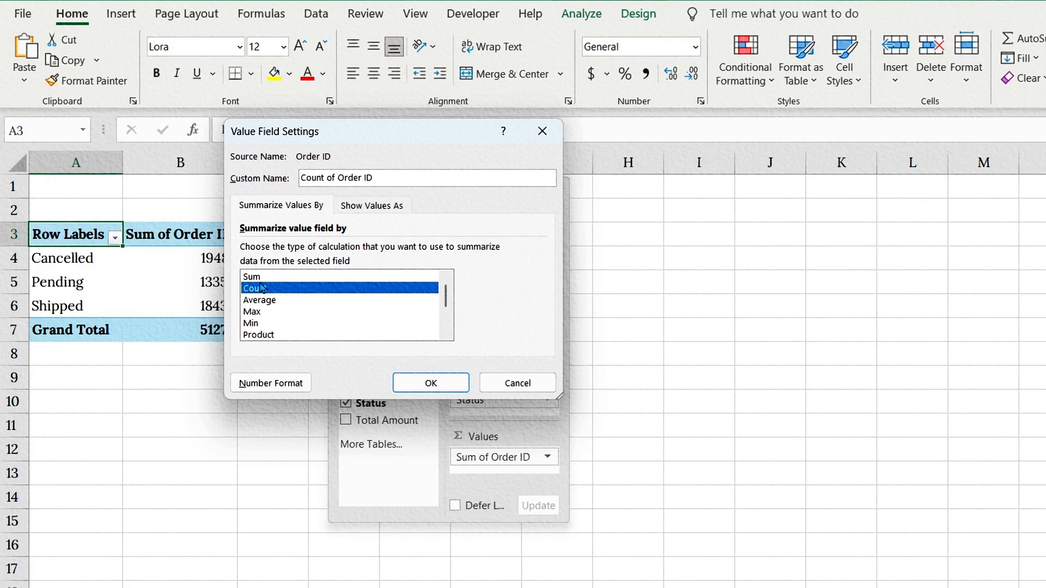
click(410, 383)
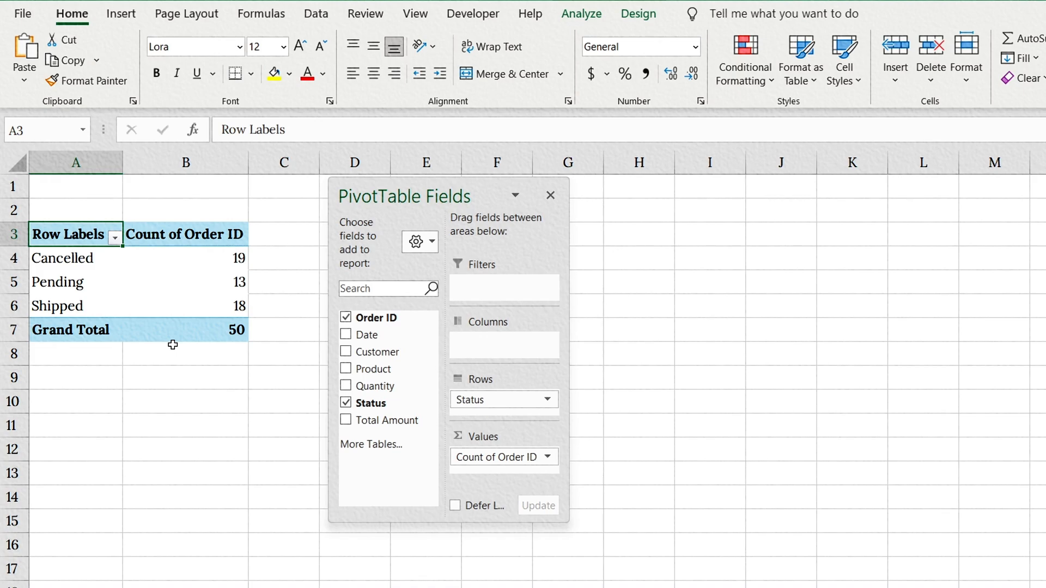
- Replace the Order ID and Status fields with Customer as rows and Total Amount as values
click(346, 317)
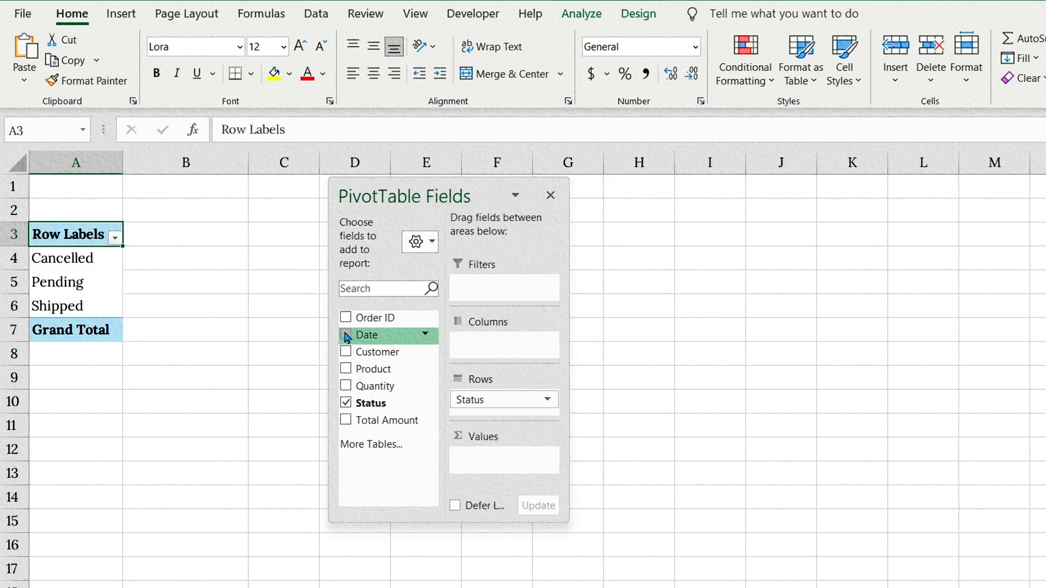
click(345, 404)
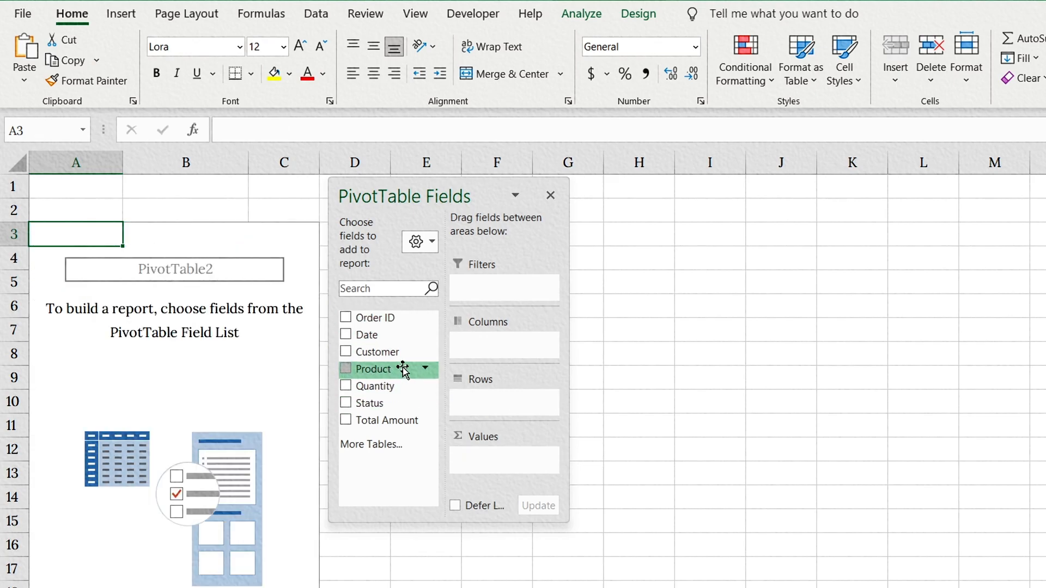
drag(374, 353, 481, 400)
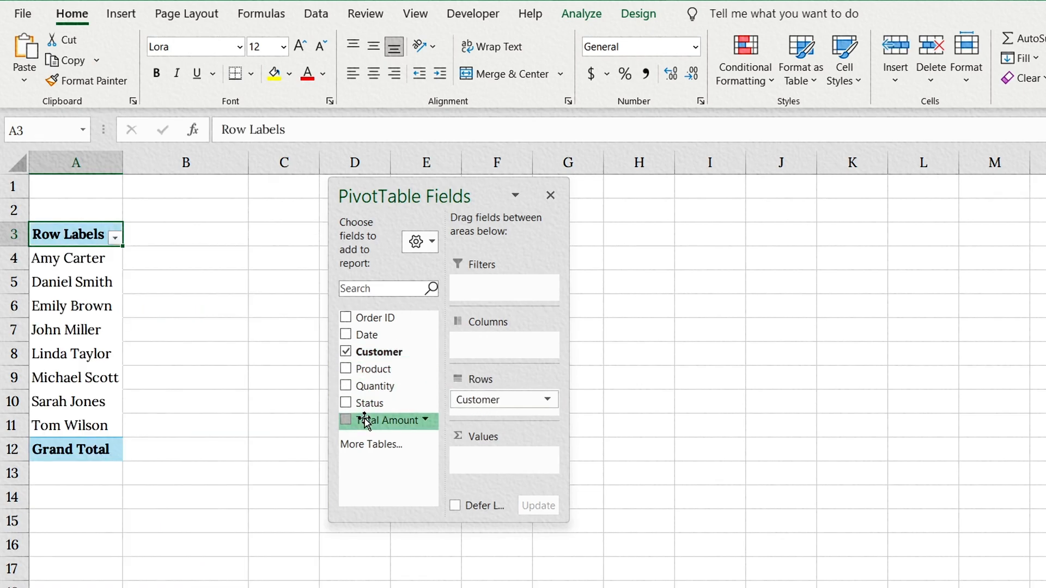
drag(369, 420, 488, 463)
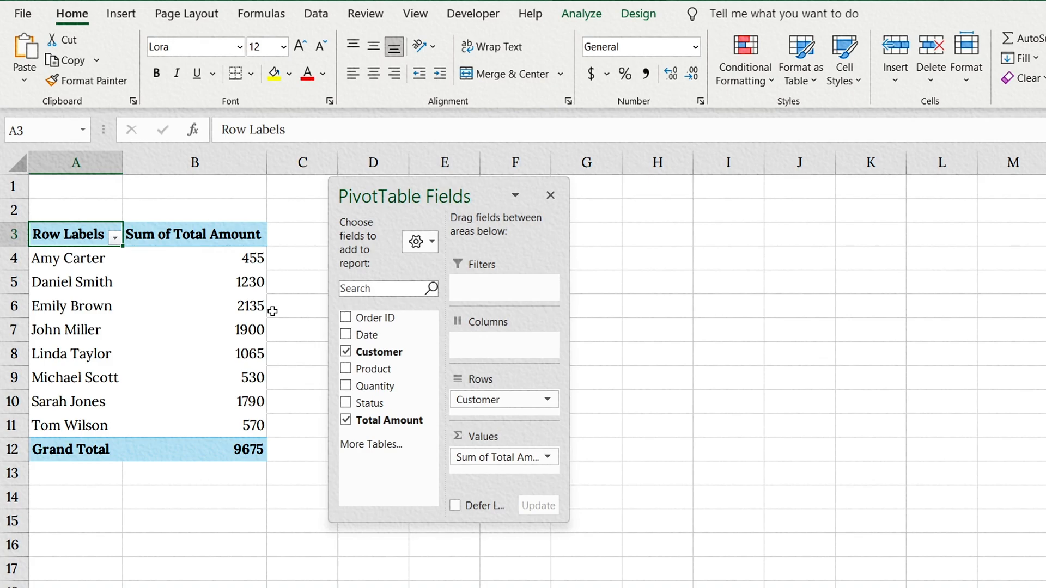
- Insert Date, Customer and Status slicers for the customer sales PivotTable
click(223, 264)
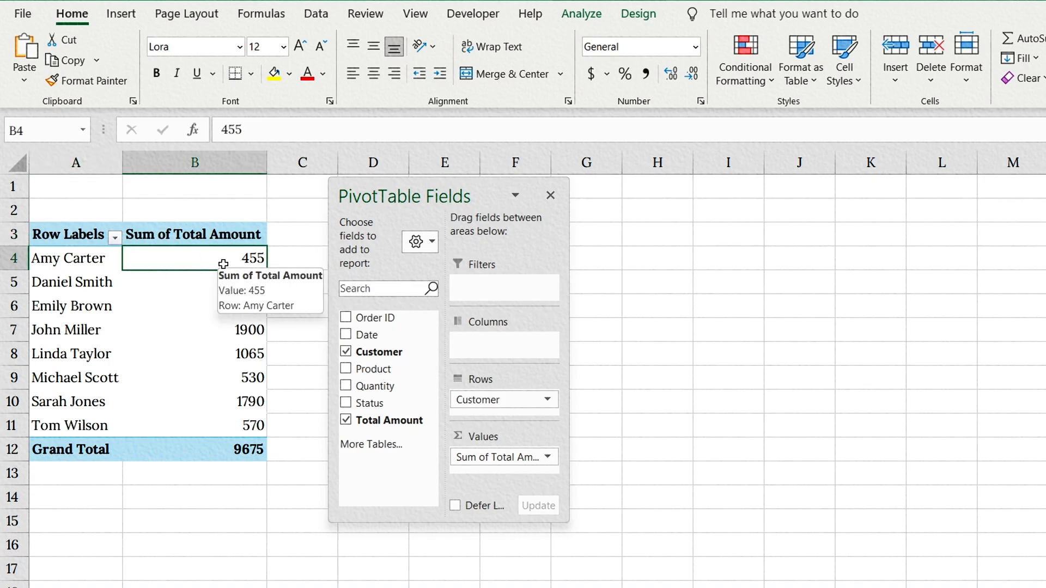
click(134, 15)
click(979, 55)
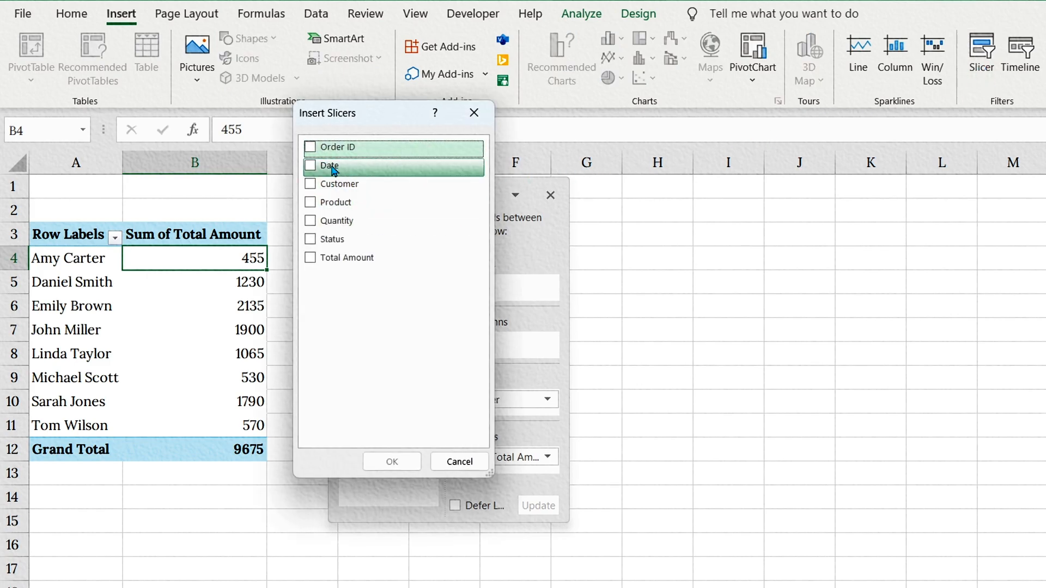
click(314, 240)
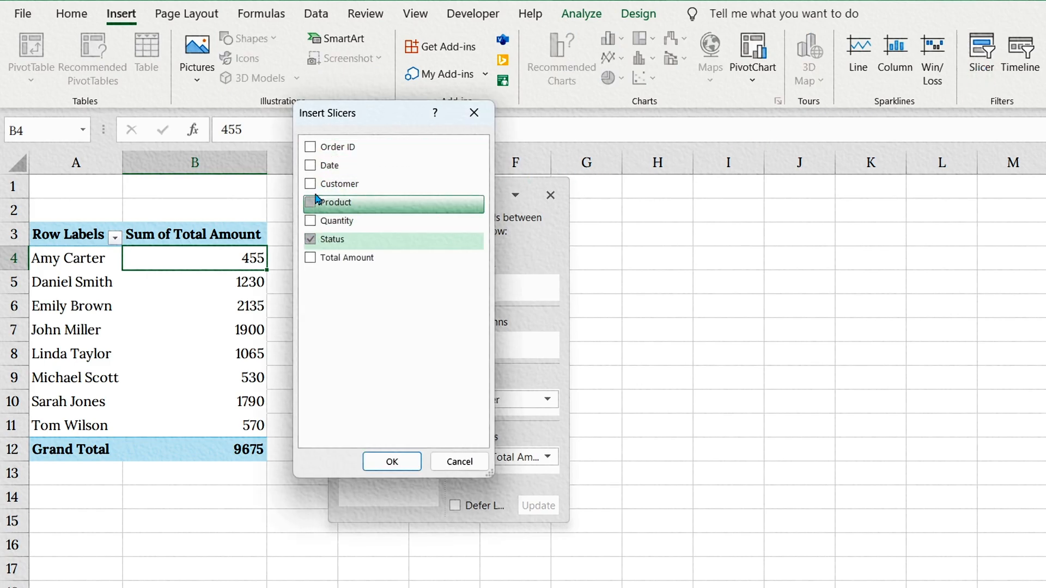
click(313, 185)
click(310, 165)
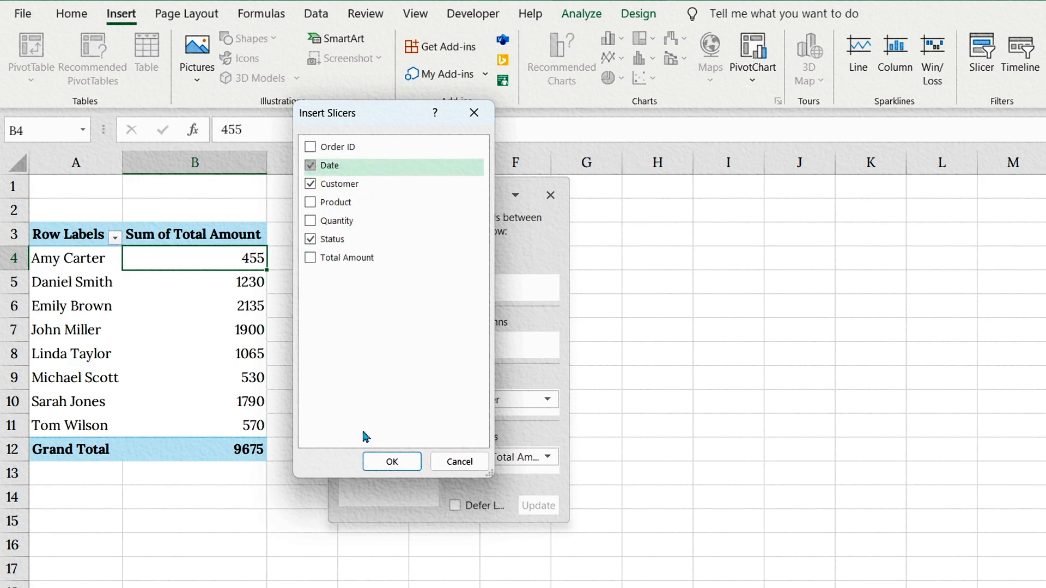
click(380, 462)
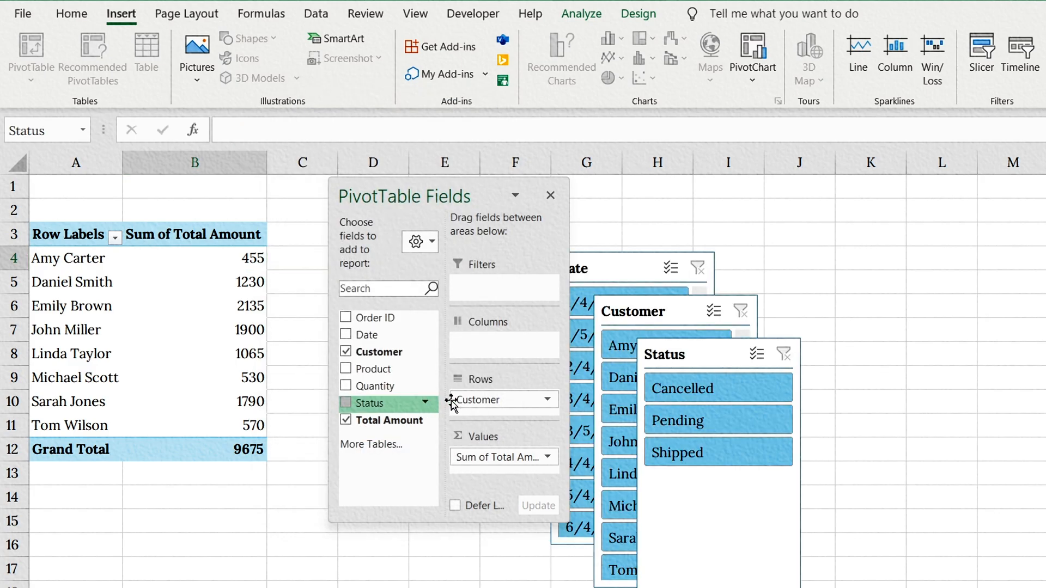
- Arrange the Date, Customer and Status slicers side by side in that order, next to the PivotTable
drag(545, 266, 331, 233)
drag(663, 304, 550, 228)
drag(705, 361, 719, 242)
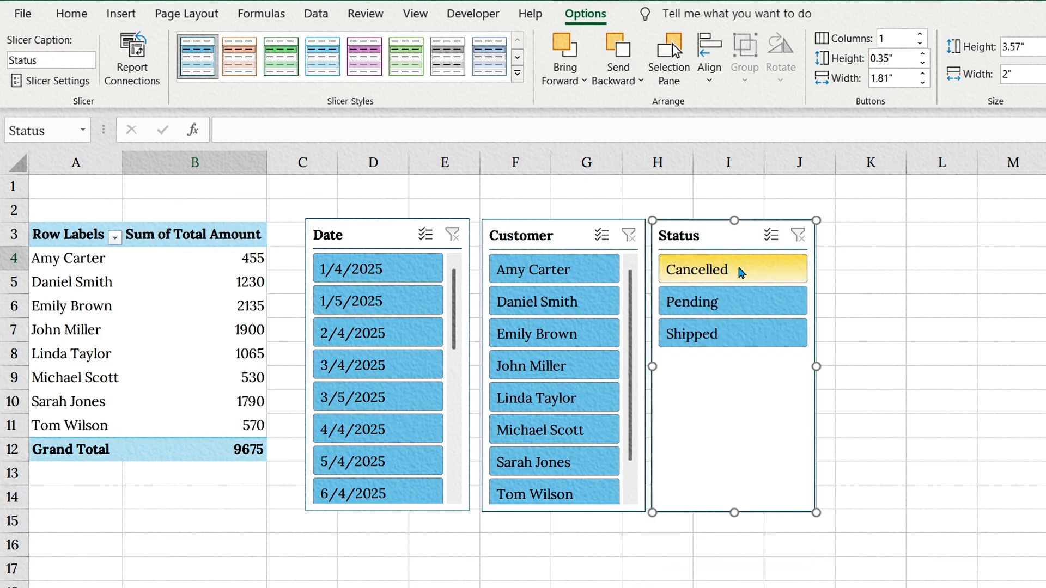
- Try the Cancelled and Pending filters in the Status slicer, finishing with the PivotTable filtered to Shipped
click(730, 270)
click(740, 303)
click(730, 273)
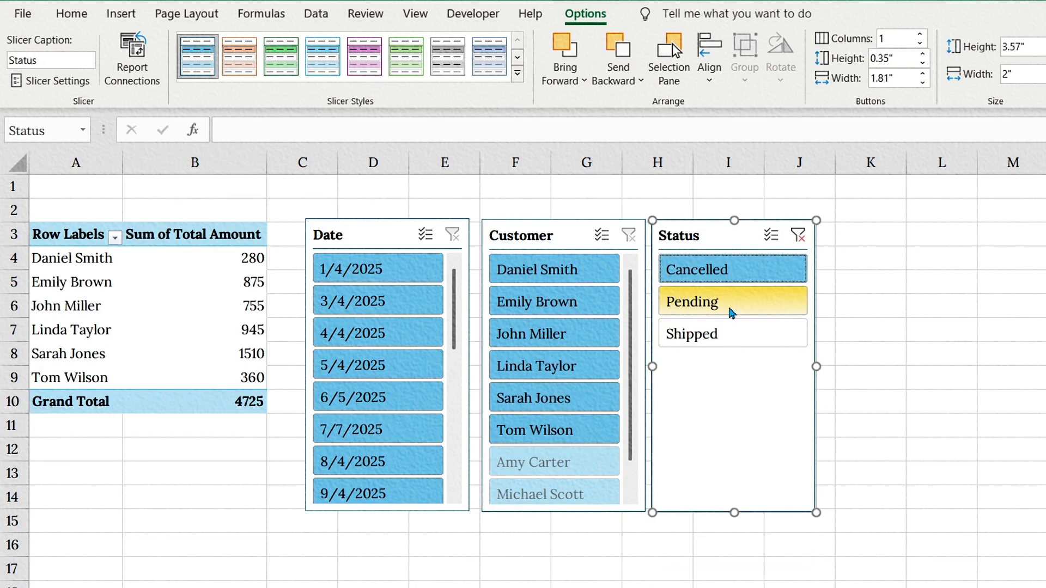
click(730, 333)
- Format the PivotTable's customer totals as currency with a dollar sign and two decimal places
drag(240, 258, 240, 426)
right_click(244, 284)
click(314, 356)
click(109, 229)
click(396, 535)
click(301, 210)
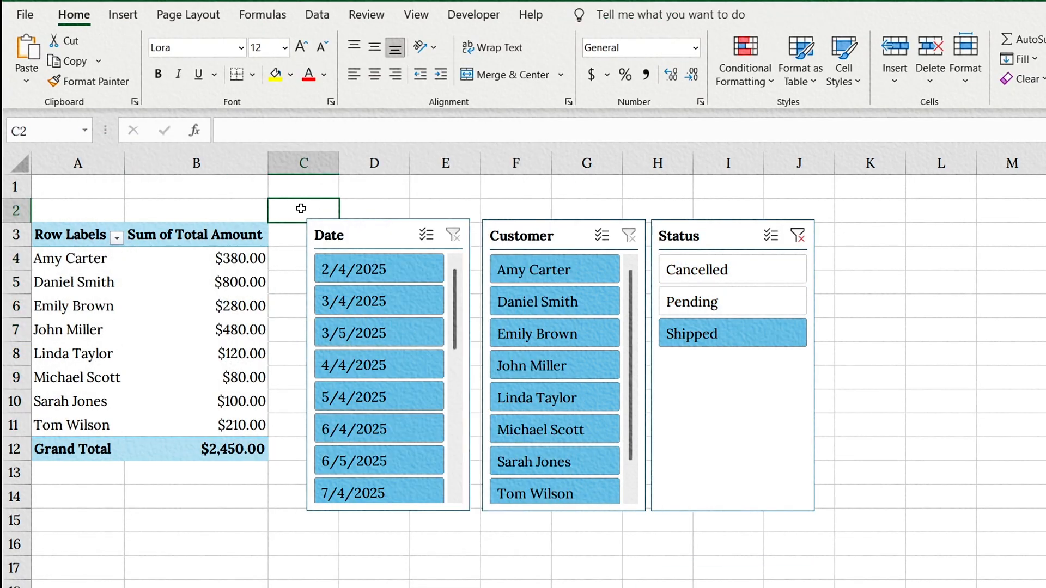
- Rename the PivotTable worksheet Sheet2 as Order Dashboard
click(741, 411)
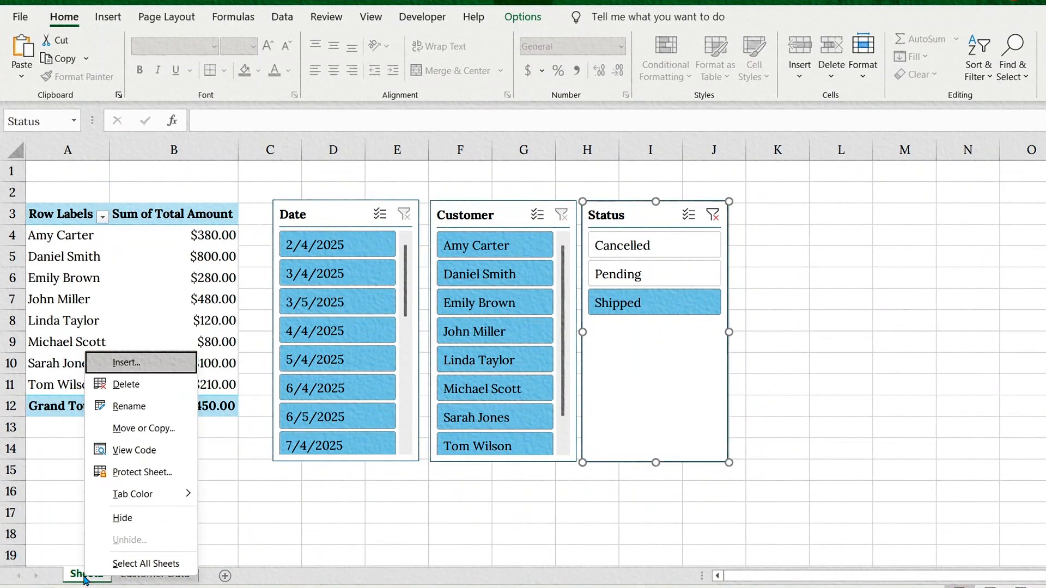
click(125, 408)
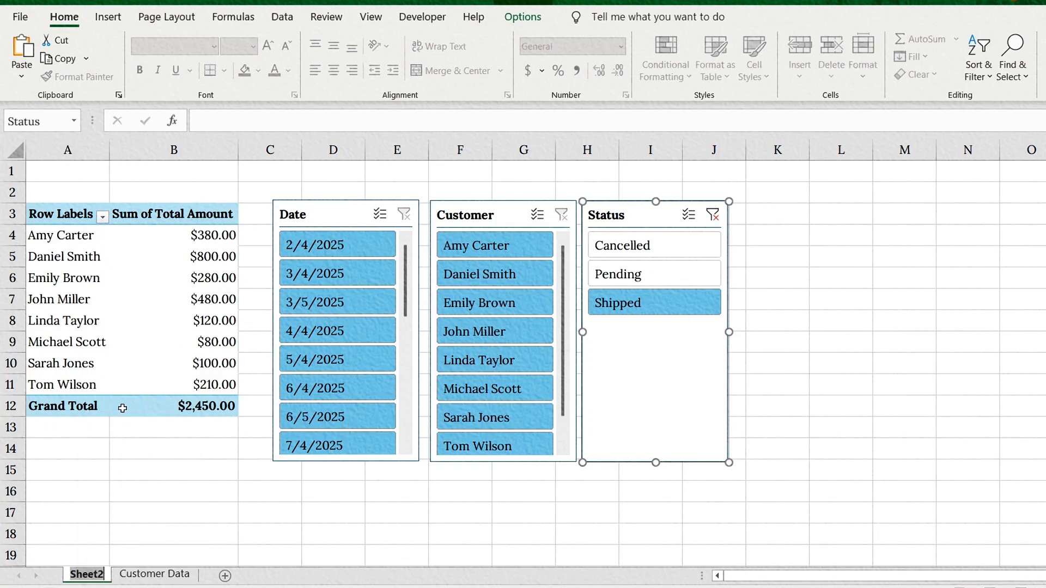
text(Order Dashboard)
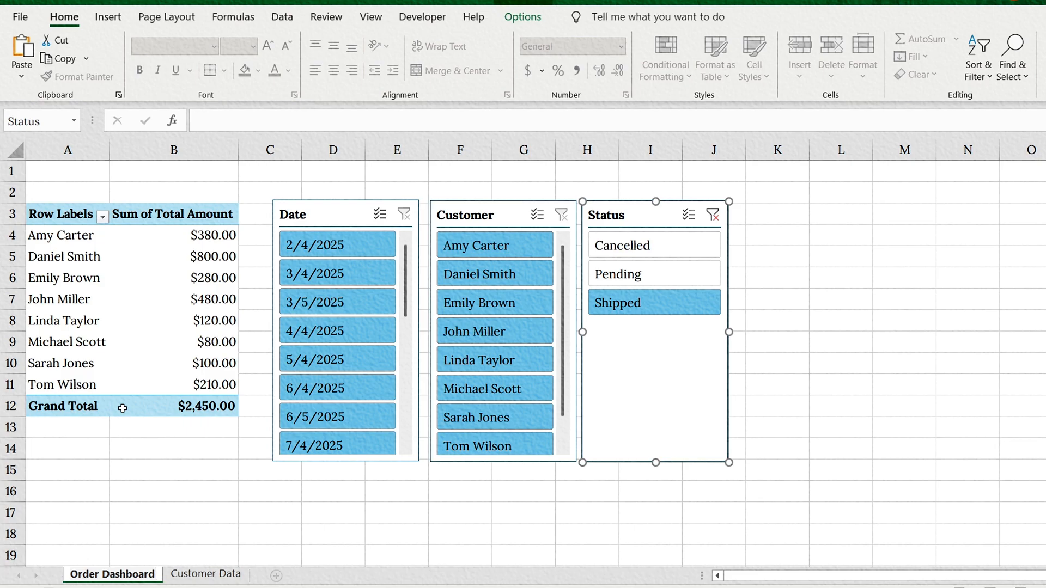
key(Return)
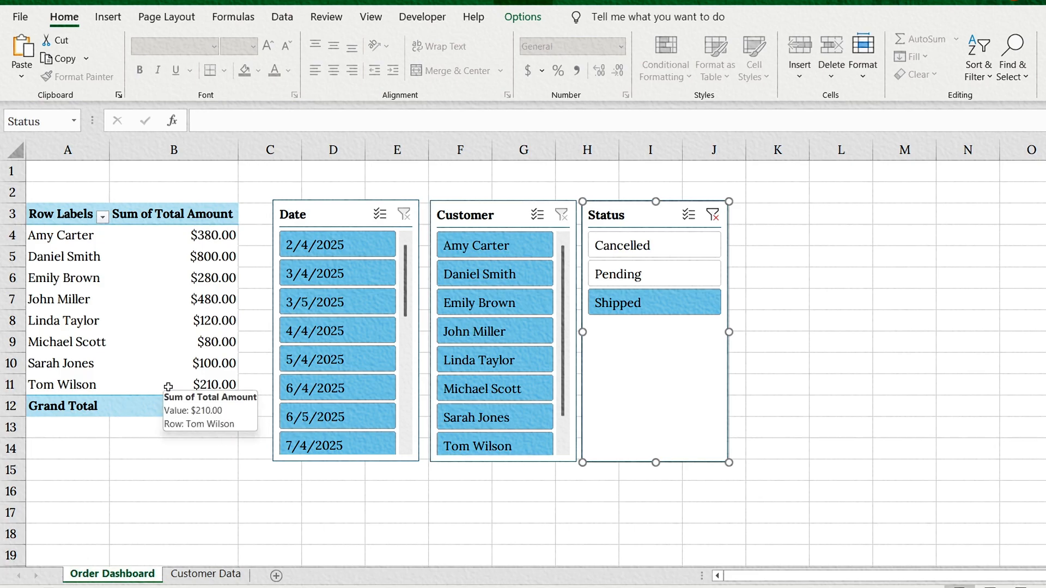
- Start a new order in row 52 of the Customer Data sheet with the order ID, date 6/5/2025 and the customer's name
click(207, 573)
click(92, 428)
text(1051)
key(Tab)
text(6/5/2025)
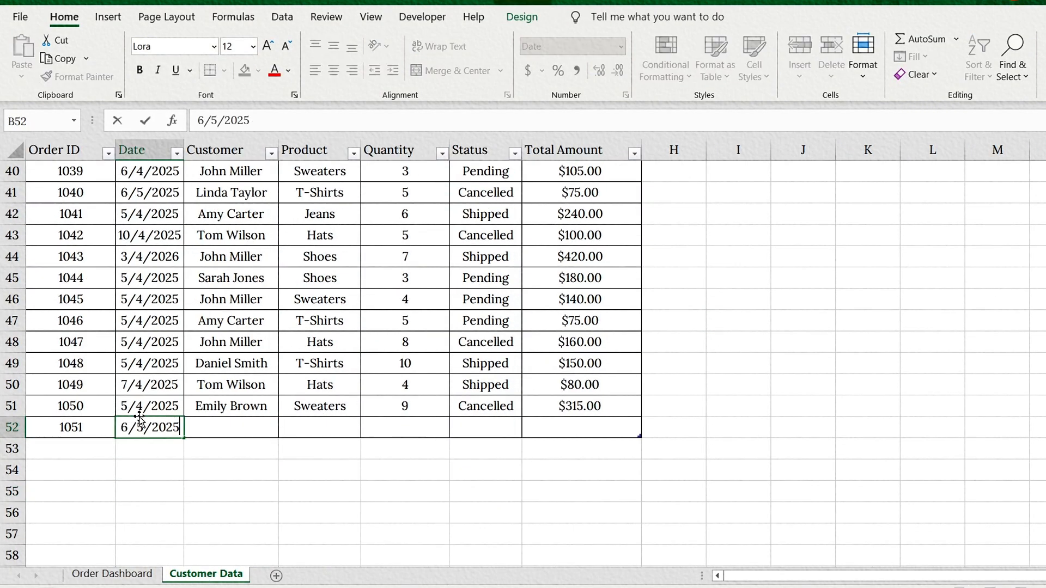
key(Tab)
text(Smith)
- Complete the order in row 52 with product Hats, quantity 5, status Pending and a total amount of $215.00
key(Tab)
text(Hats)
key(Tab)
text(5)
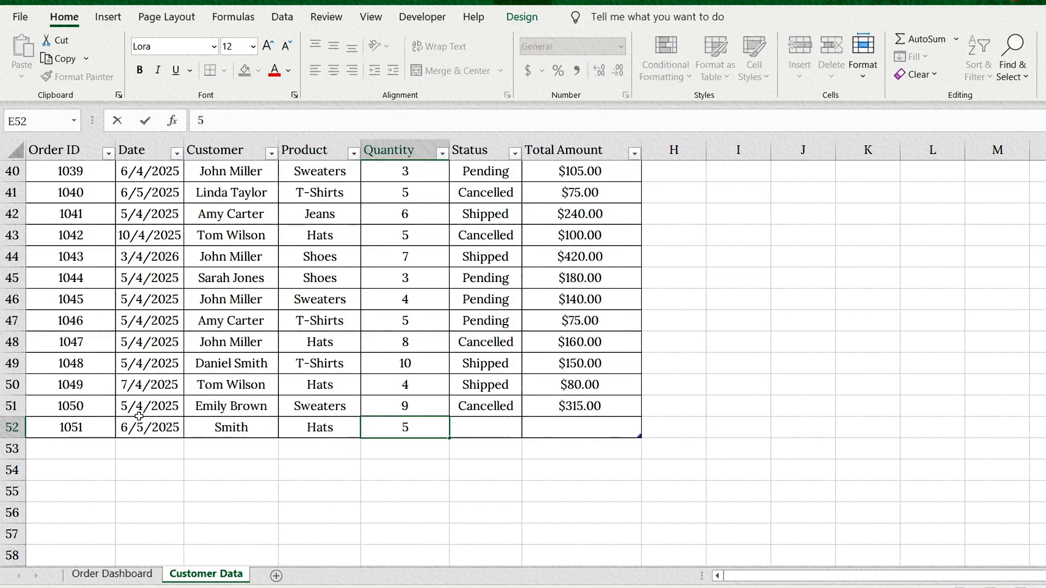
key(Tab)
text(pen)
key(Tab)
key(Return)
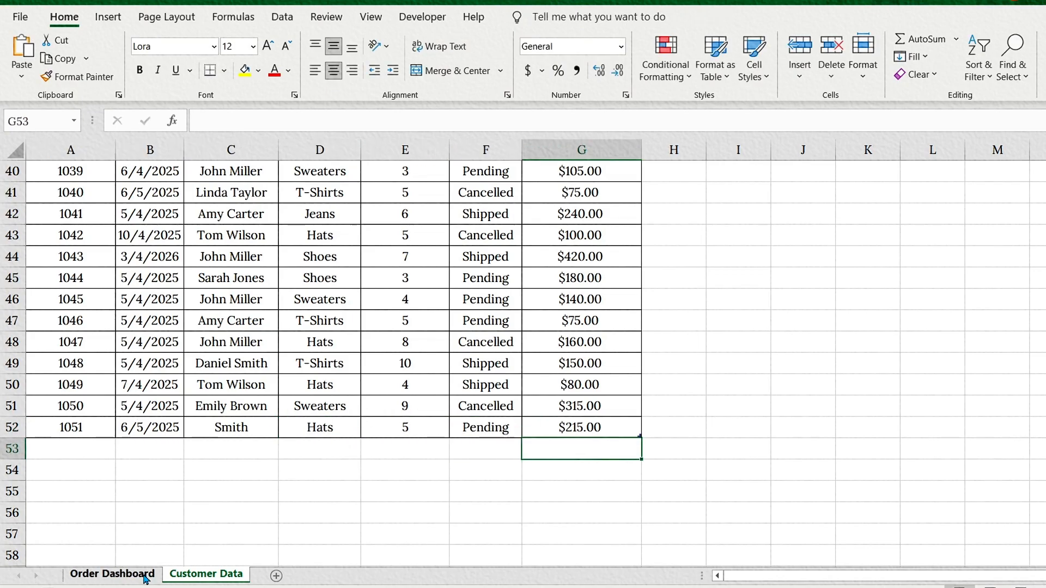
- Refresh the PivotTable on the Order Dashboard sheet to bring in the new order
click(112, 574)
click(191, 237)
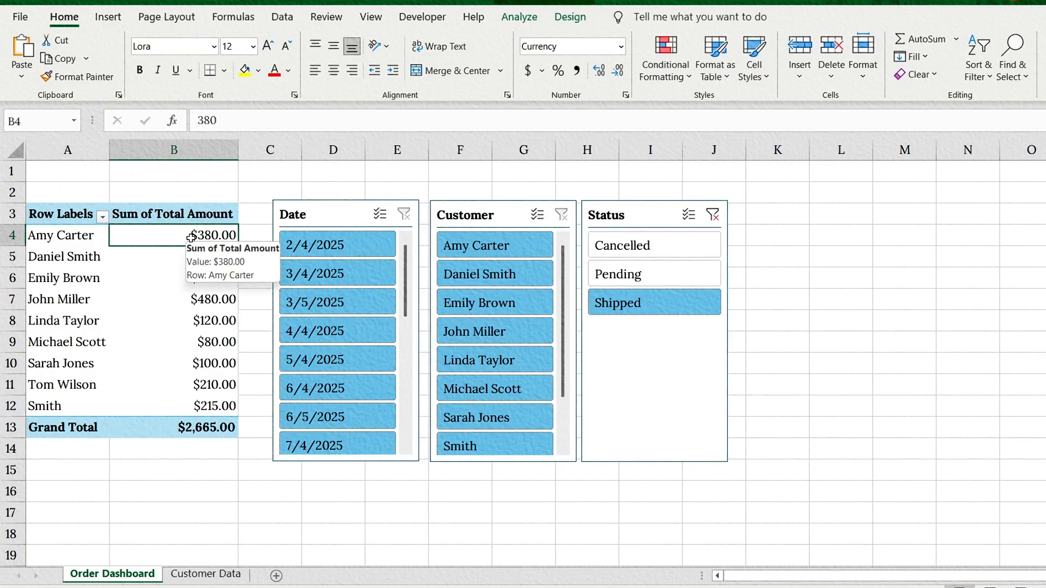
click(282, 17)
click(269, 53)
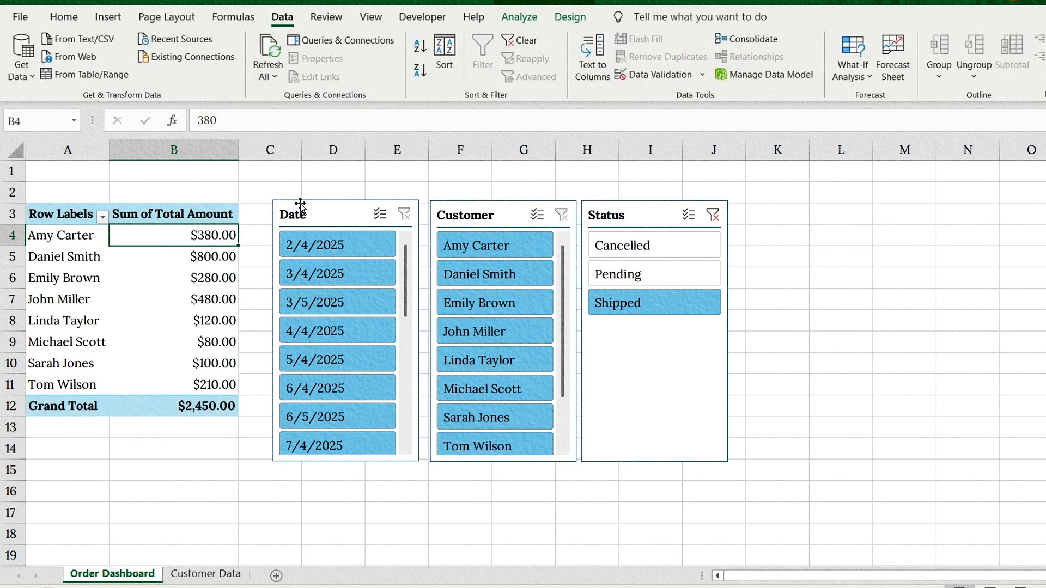
- Filter the dashboard to Pending orders and check the new customer's row and total in the PivotTable
click(632, 276)
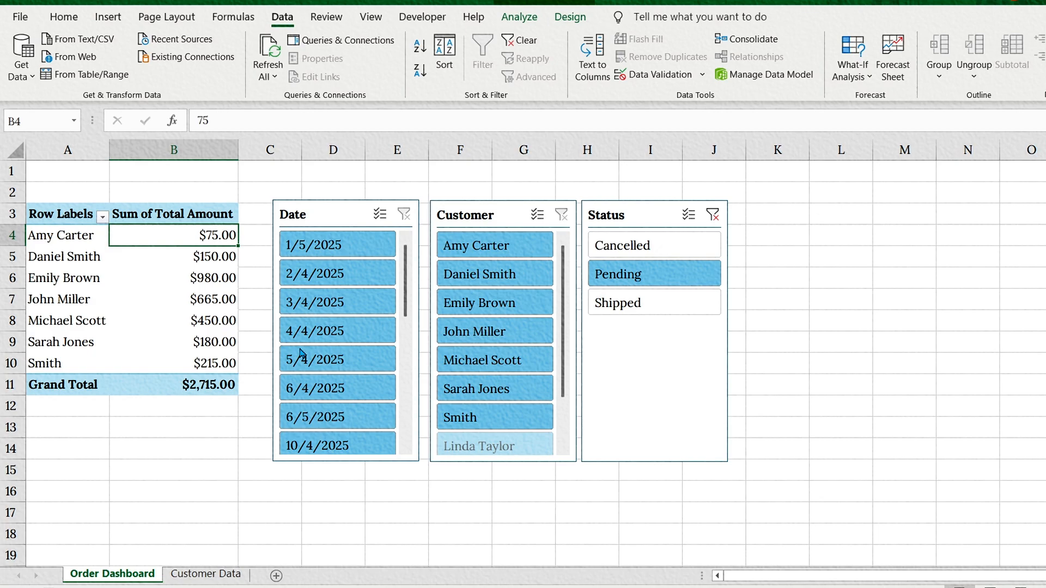
click(84, 370)
click(187, 367)
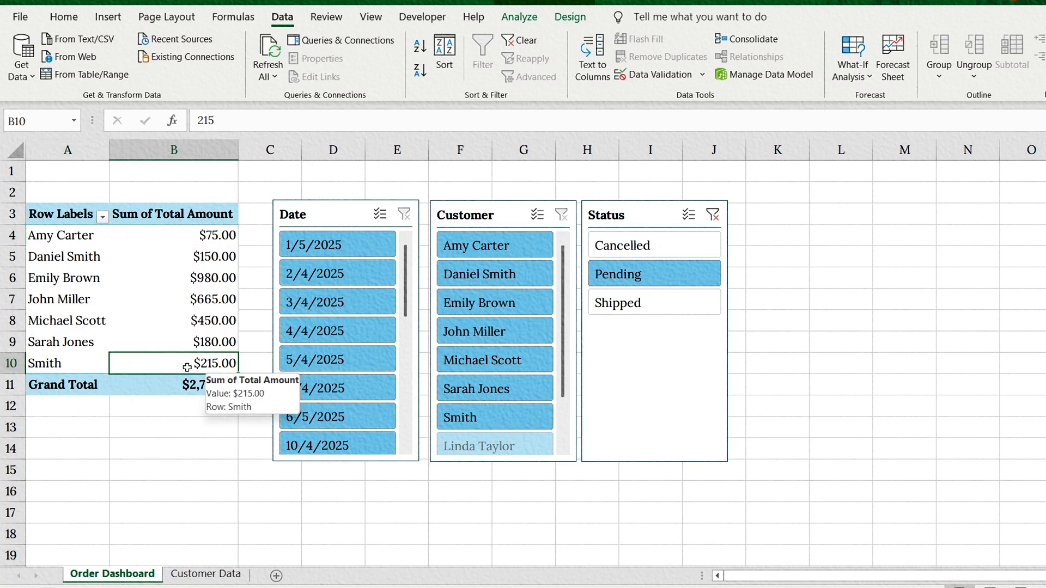
click(90, 369)
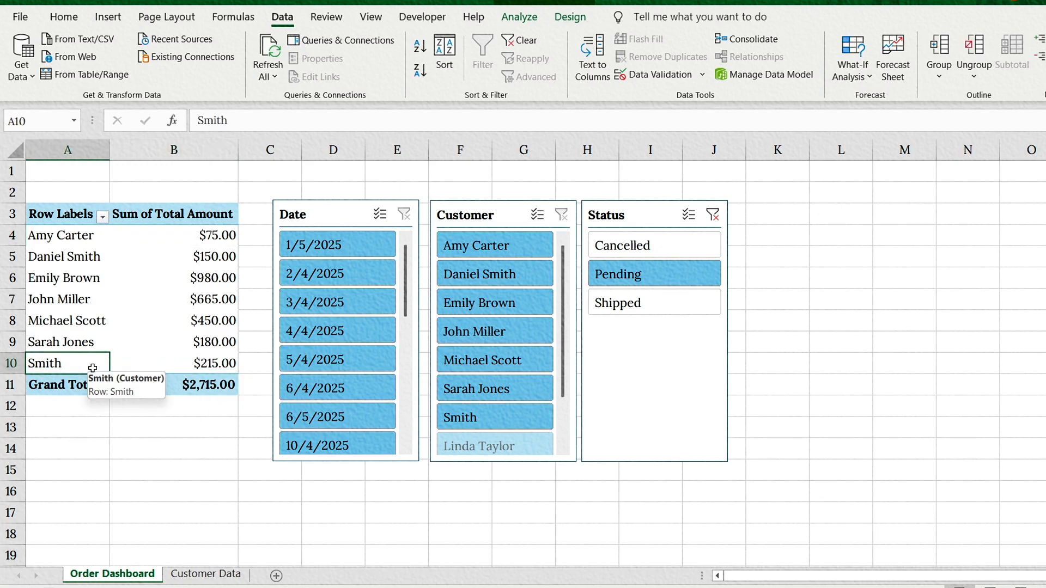